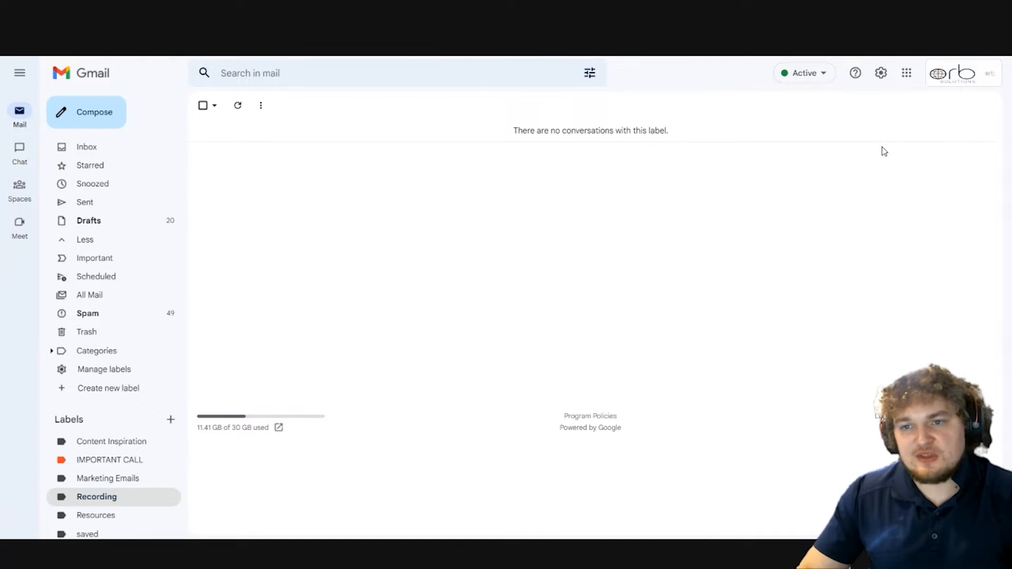
# Step: Open the full mail settings and review the Signature section of the general settings
pyautogui.click(882, 74)
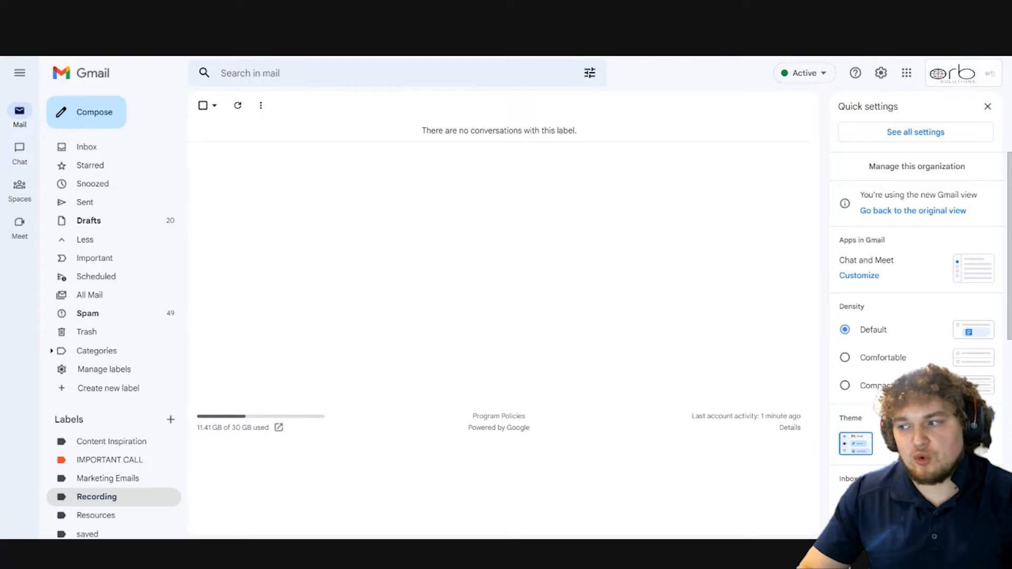
pyautogui.click(918, 135)
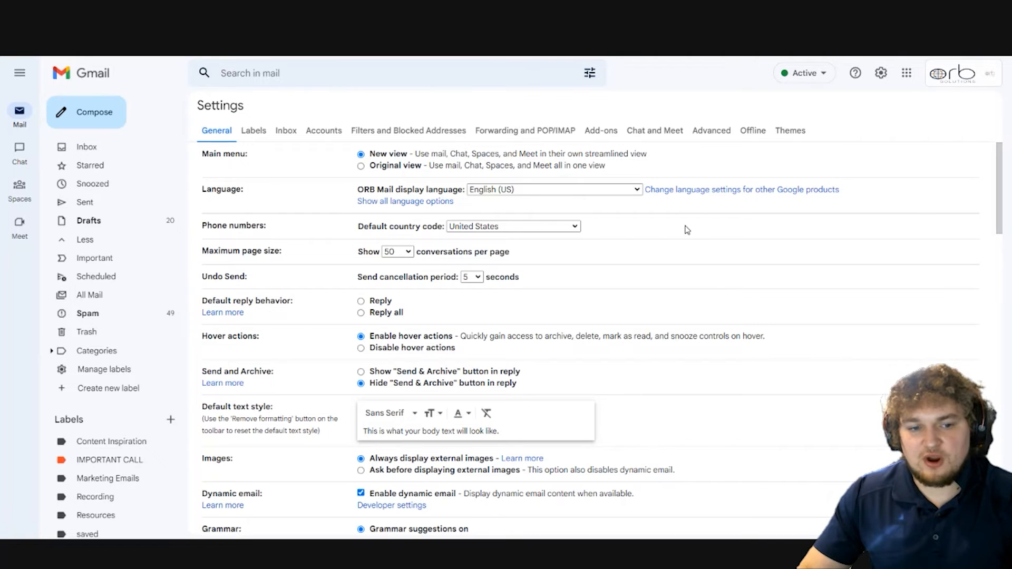
pyautogui.scroll(-15, 687, 231)
pyautogui.scroll(-3, 685, 240)
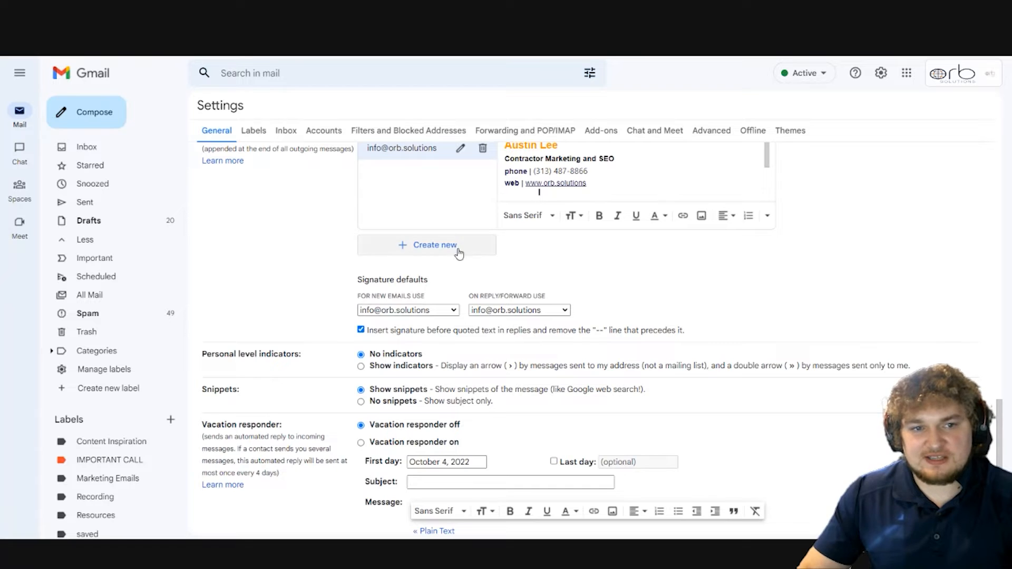
pyautogui.scroll(1, 449, 240)
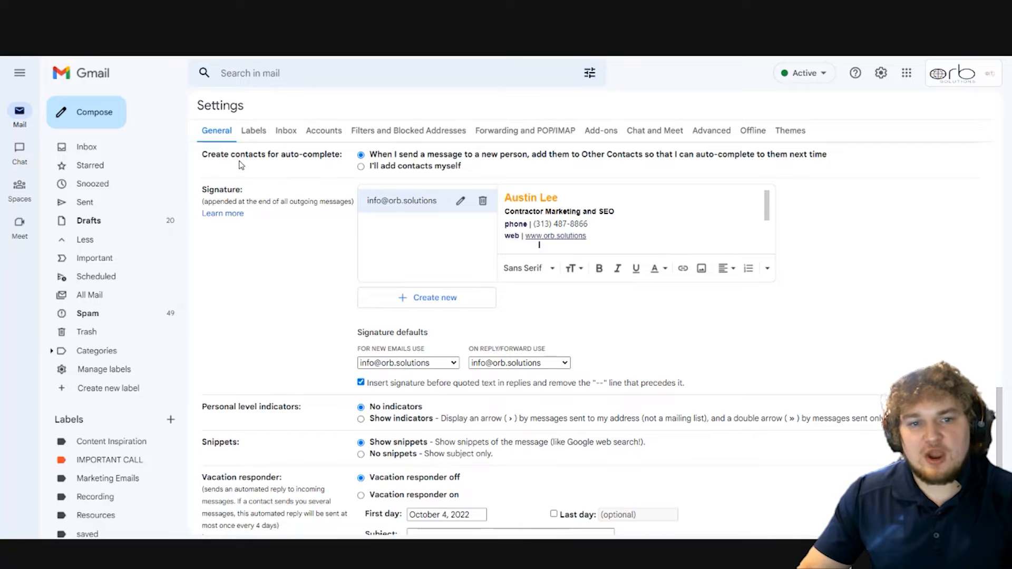
# Step: Set Templates to Enable in the advanced mail settings
pyautogui.click(702, 134)
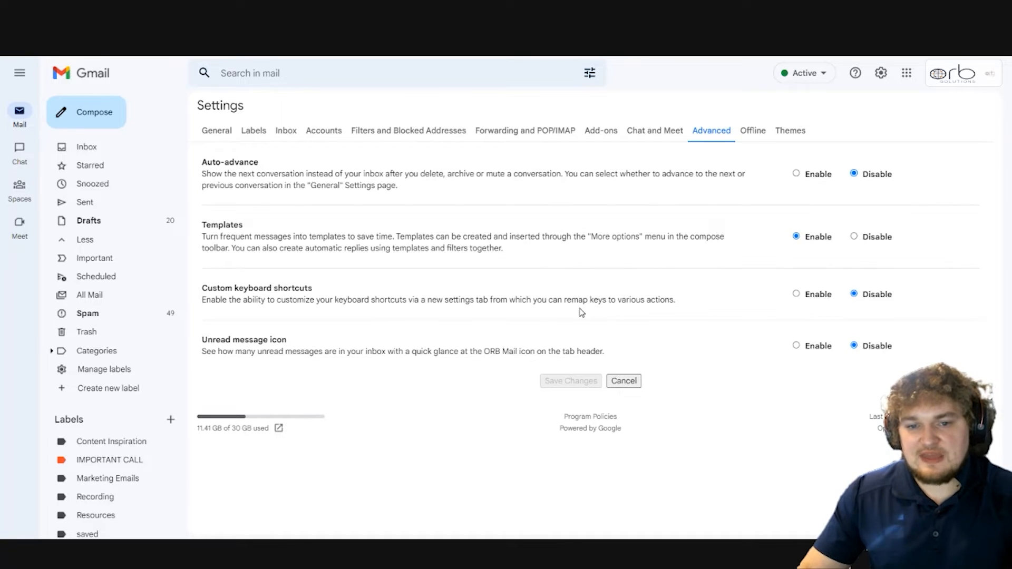
pyautogui.click(855, 237)
pyautogui.click(797, 237)
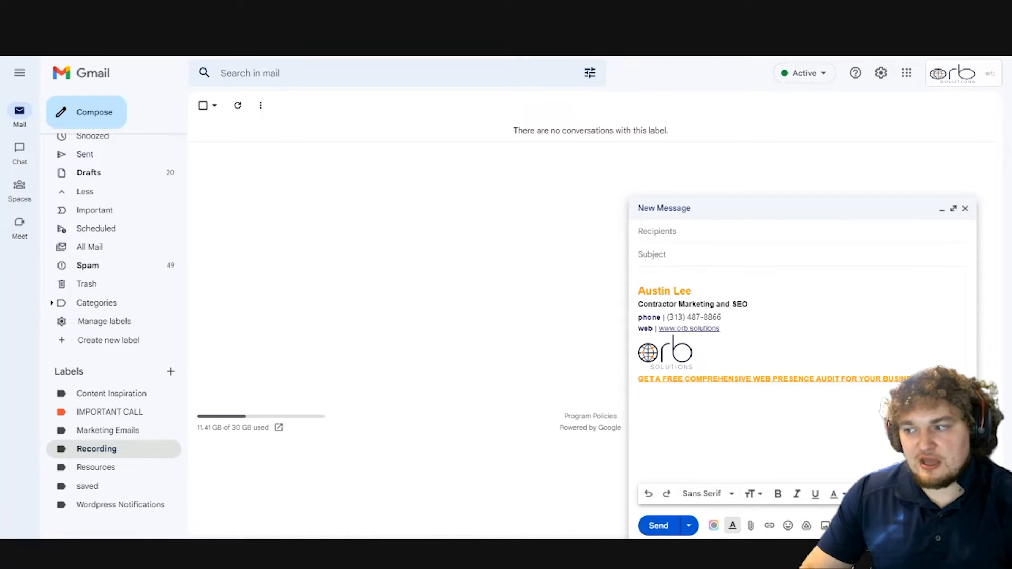
# Step: Expand the new message to full screen and insert the template "Template for Video Test"
pyautogui.click(953, 208)
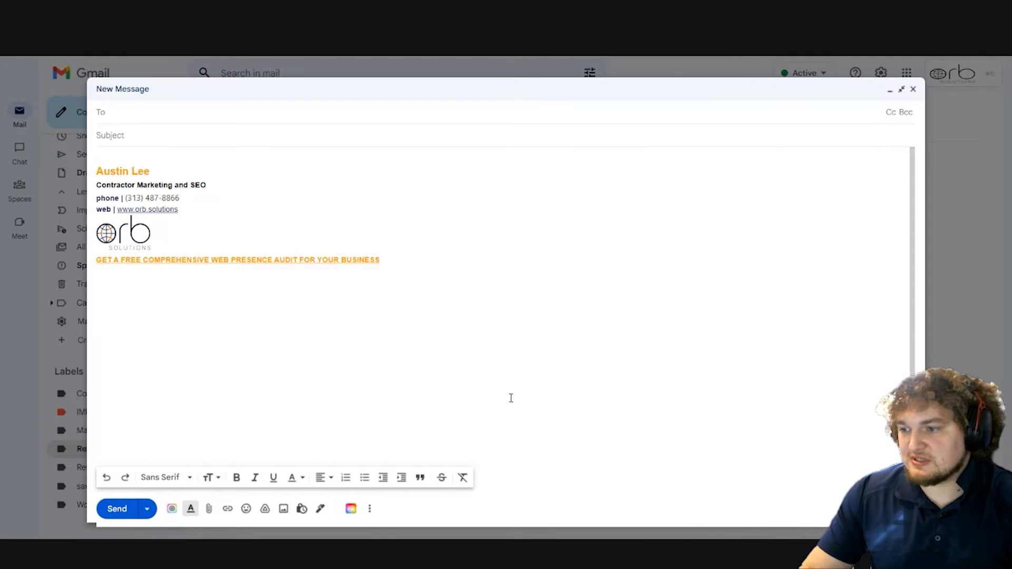
pyautogui.click(370, 509)
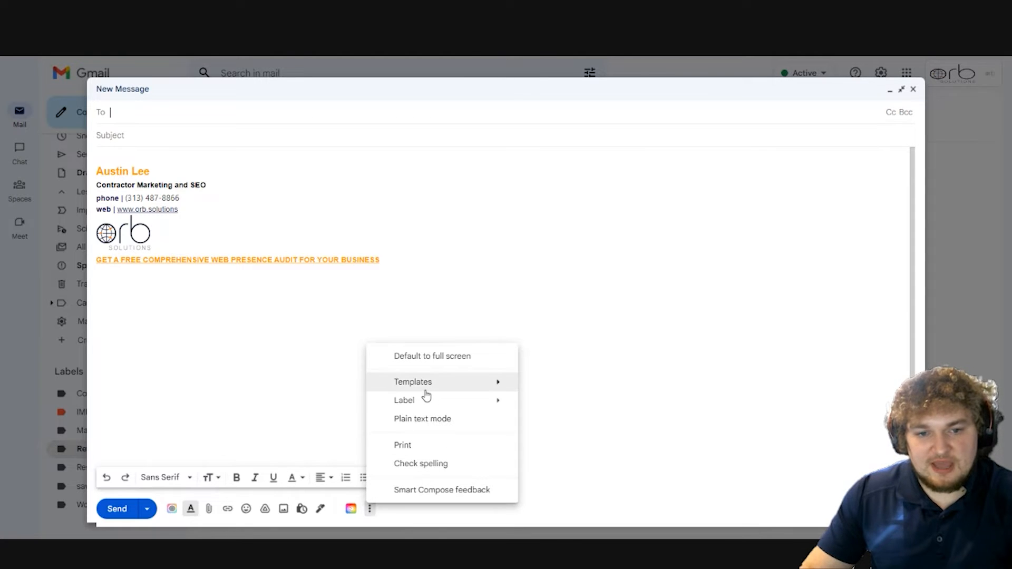
pyautogui.moveTo(426, 392)
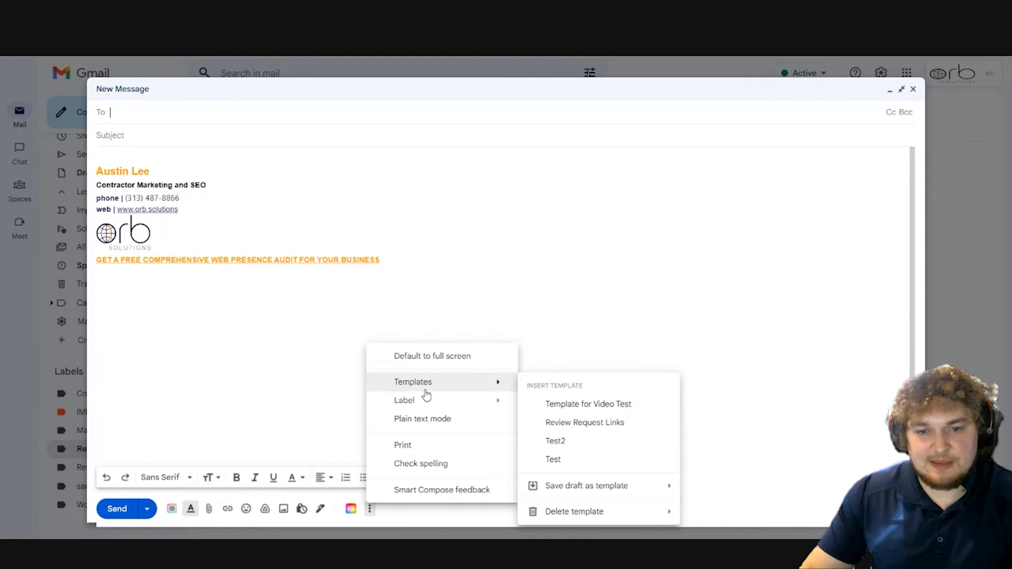
pyautogui.click(576, 405)
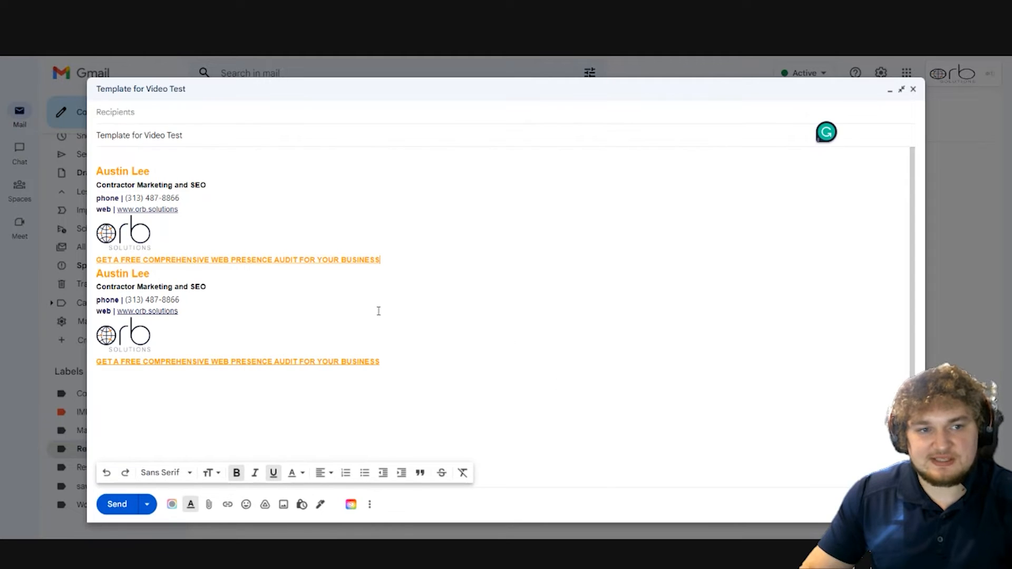
# Step: Delete the duplicate signature block and clear the rest of the message body
pyautogui.moveTo(388, 260); pyautogui.dragTo(95, 159)
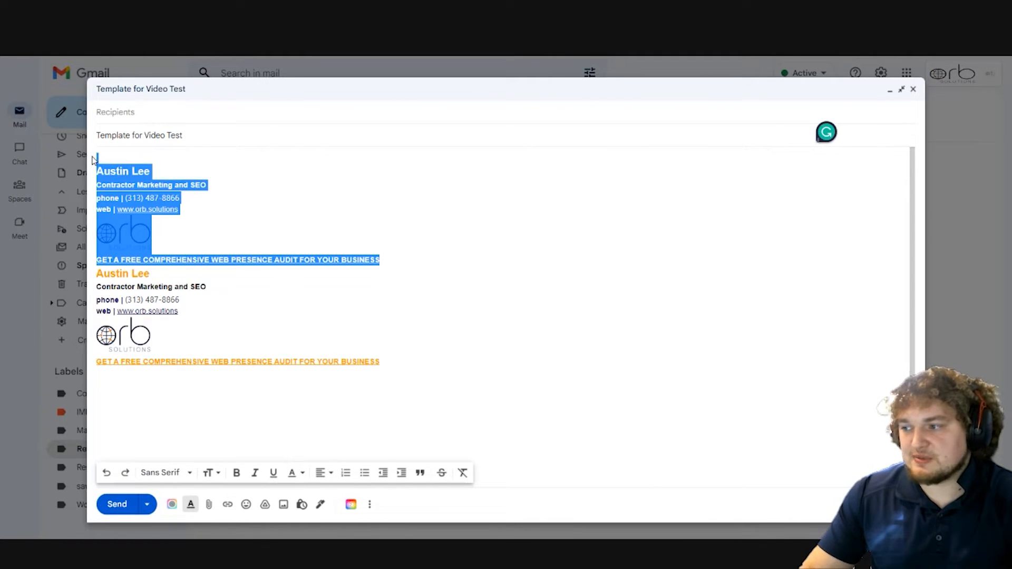
pyautogui.moveTo(452, 268)
pyautogui.mouseDown()
pyautogui.moveTo(79, 211)
pyautogui.moveTo(53, 173)
pyautogui.moveTo(74, 158)
pyautogui.mouseUp()
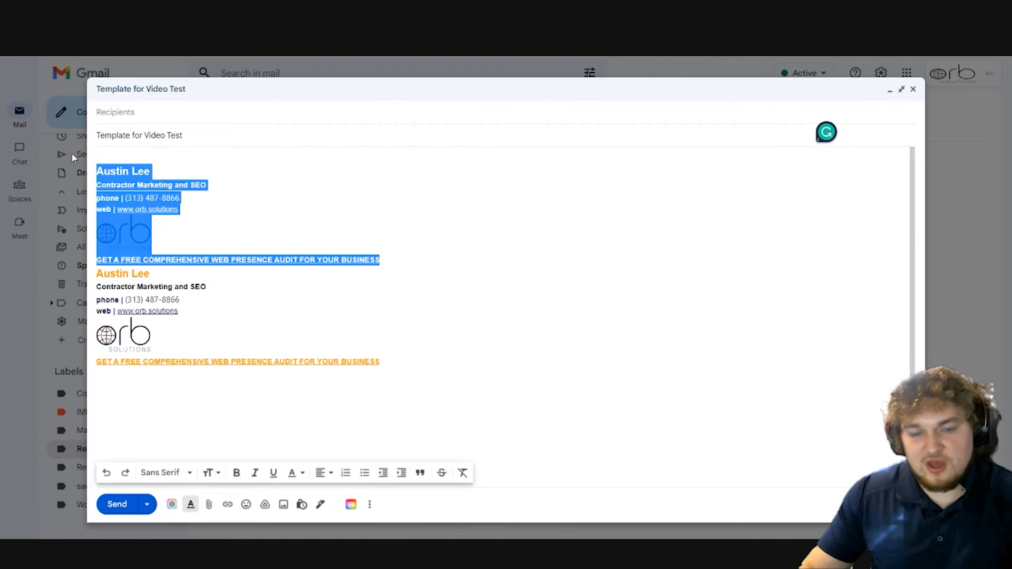
pyautogui.press('BackSpace')
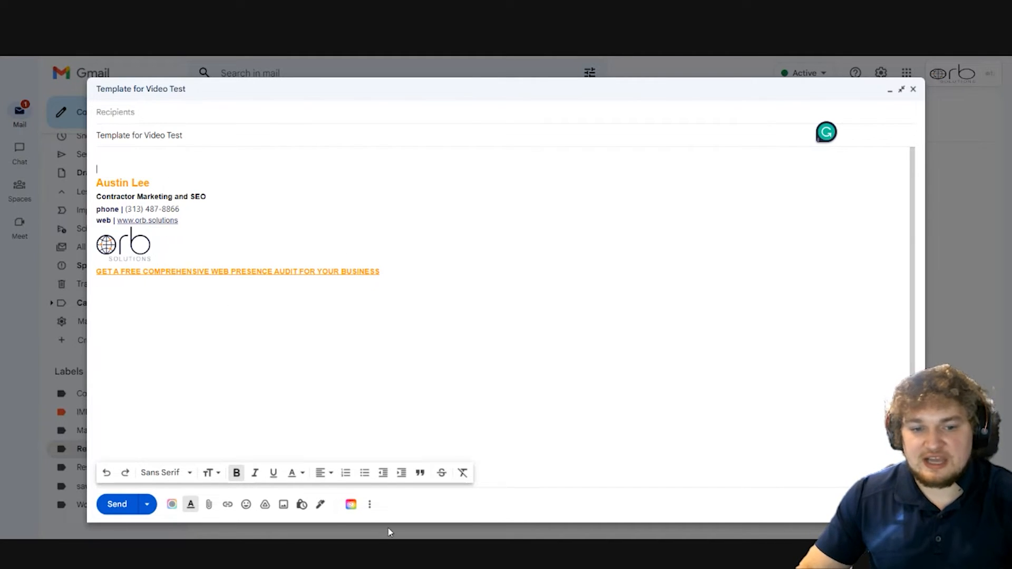
pyautogui.hotkey('ctrl', 'a')
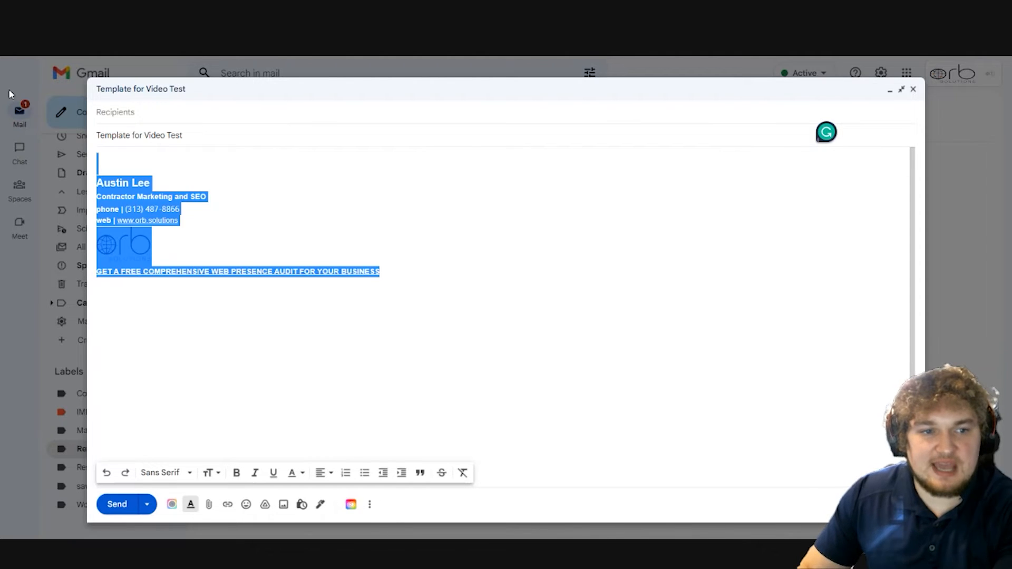
pyautogui.press('BackSpace')
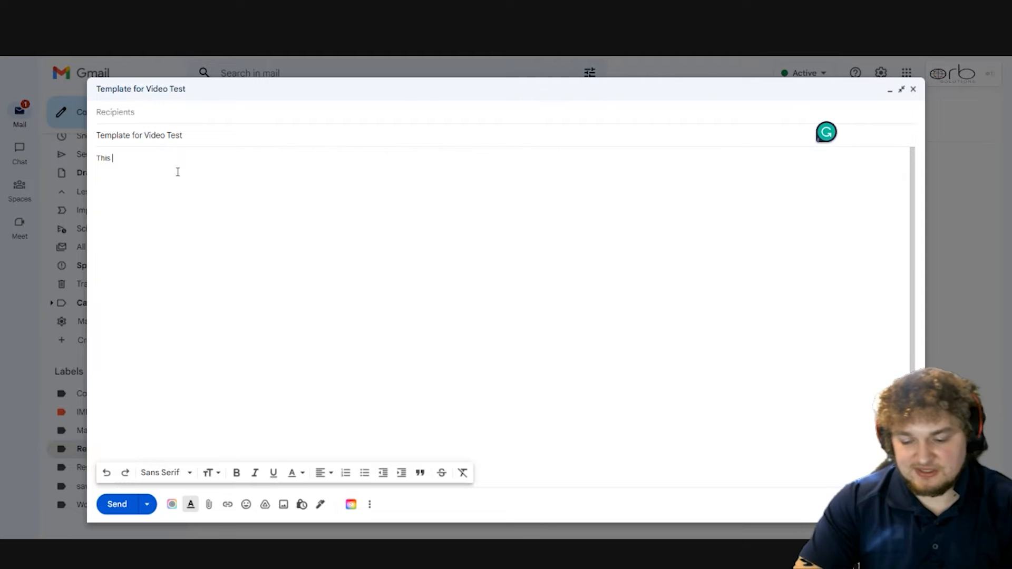
pyautogui.write('This is a test email that ')
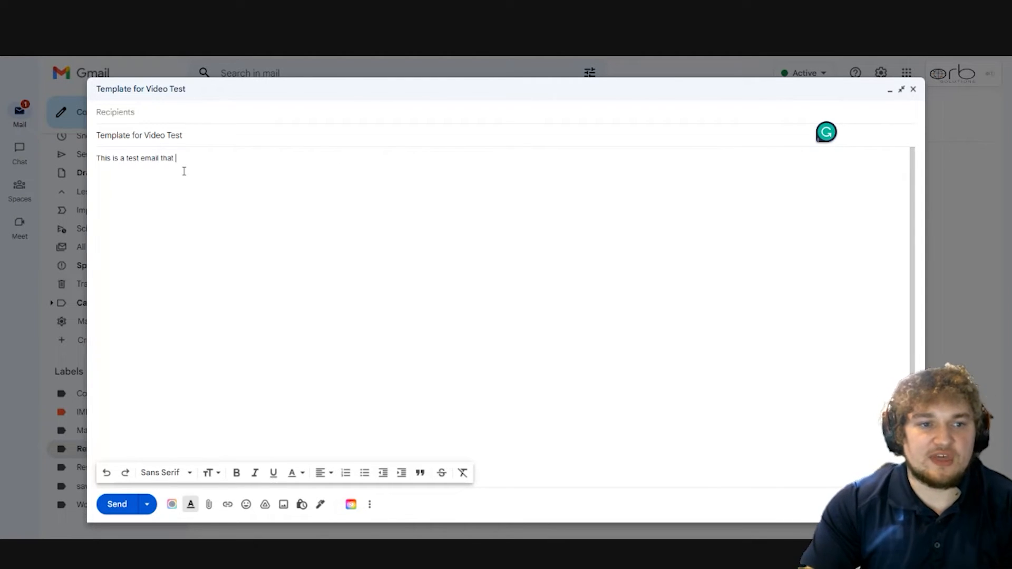
pyautogui.write('I use for sales.')
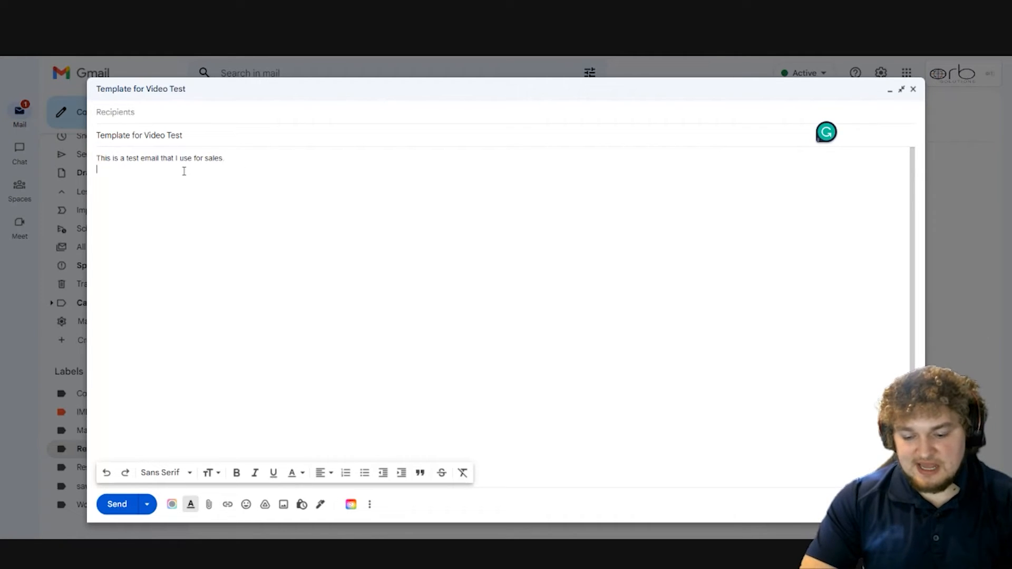
pyautogui.press('Return')
pyautogui.write('https://www.youtube.com/watch?v=dQw4w9WgXcQ')
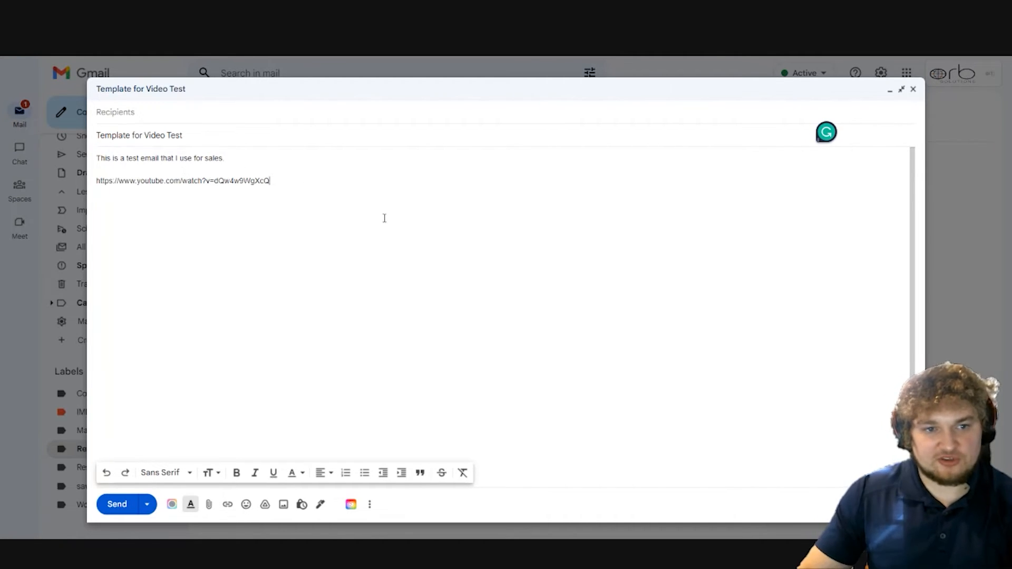
# Step: Turn the YouTube address in the message body into a hyperlink and continue on a new line below it
pyautogui.moveTo(273, 184); pyautogui.dragTo(91, 181)
pyautogui.click(326, 219)
pyautogui.click(277, 182)
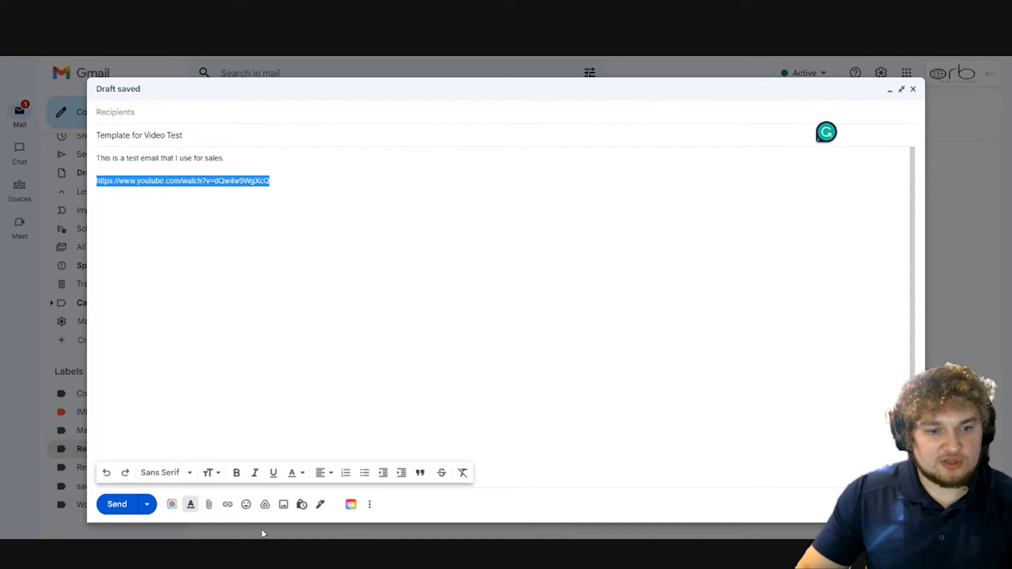
pyautogui.click(228, 505)
pyautogui.click(276, 215)
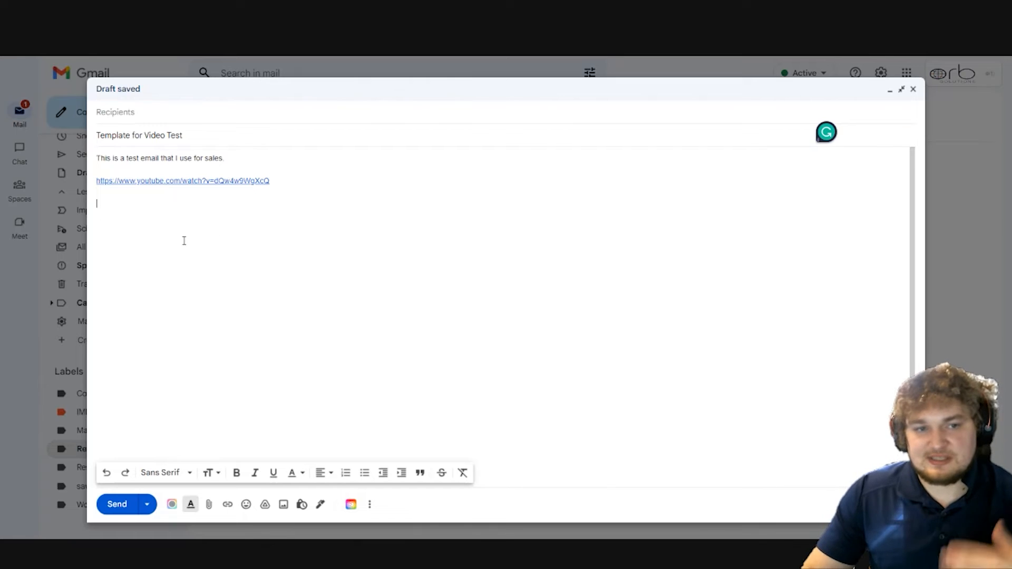
# Step: Save the draft as a new template named "Template for Video Sales Outreach"
pyautogui.click(370, 507)
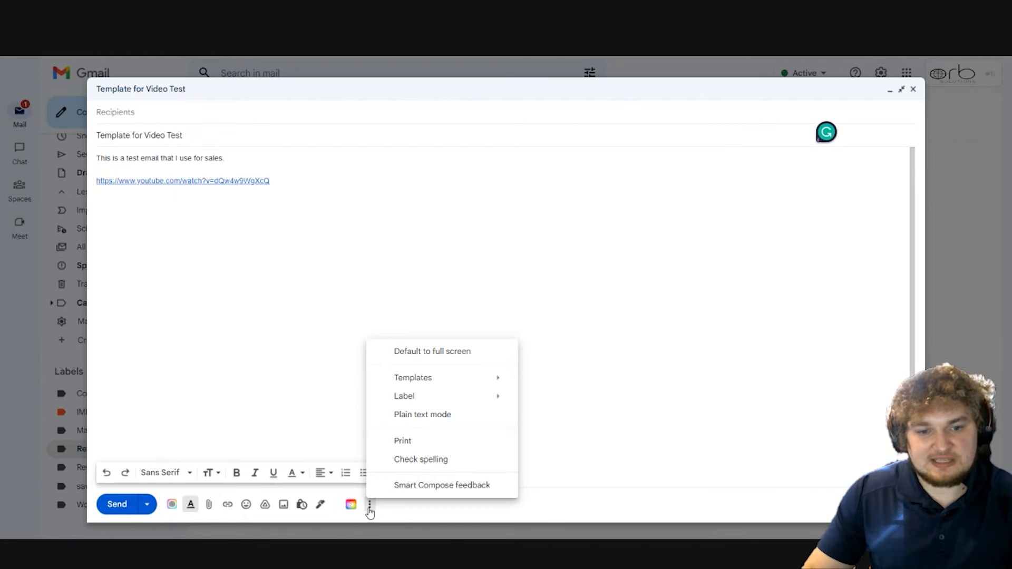
pyautogui.moveTo(496, 381)
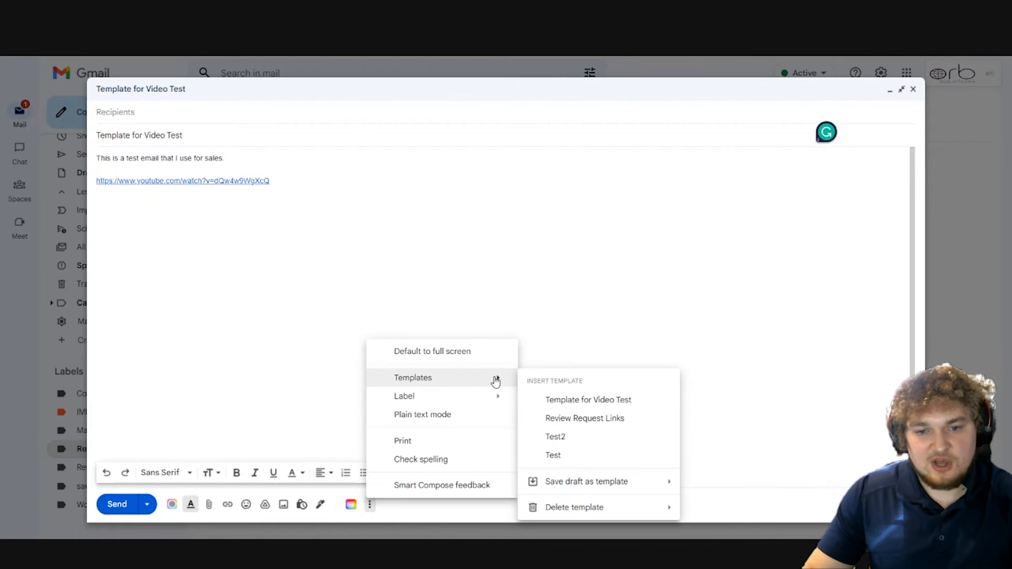
pyautogui.moveTo(640, 486)
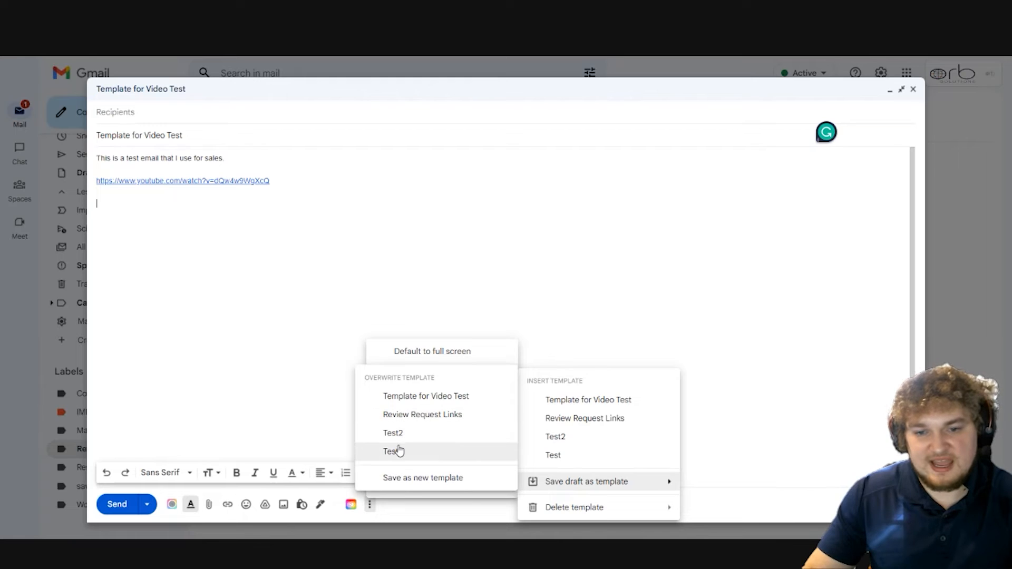
pyautogui.click(421, 478)
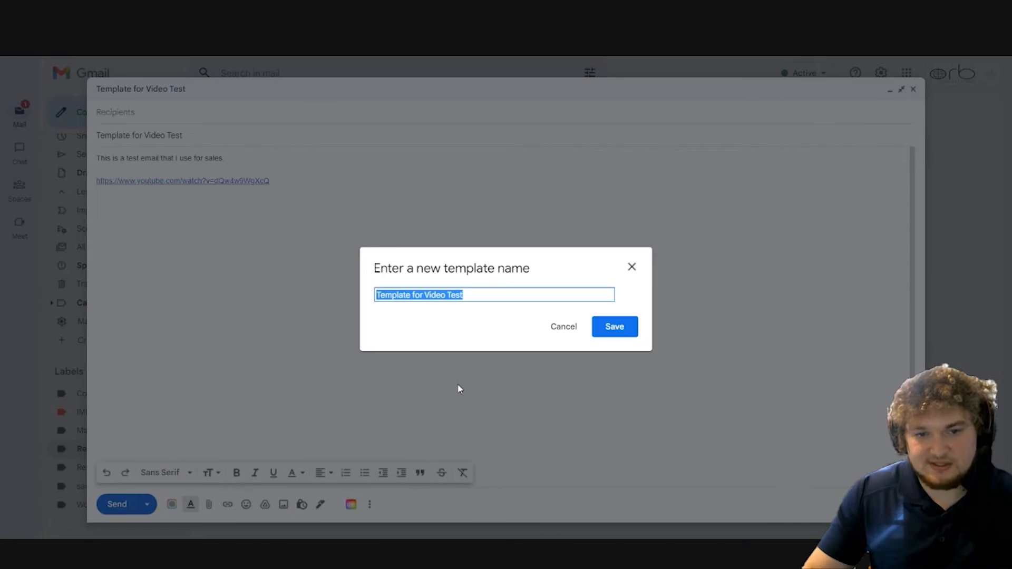
pyautogui.click(471, 294)
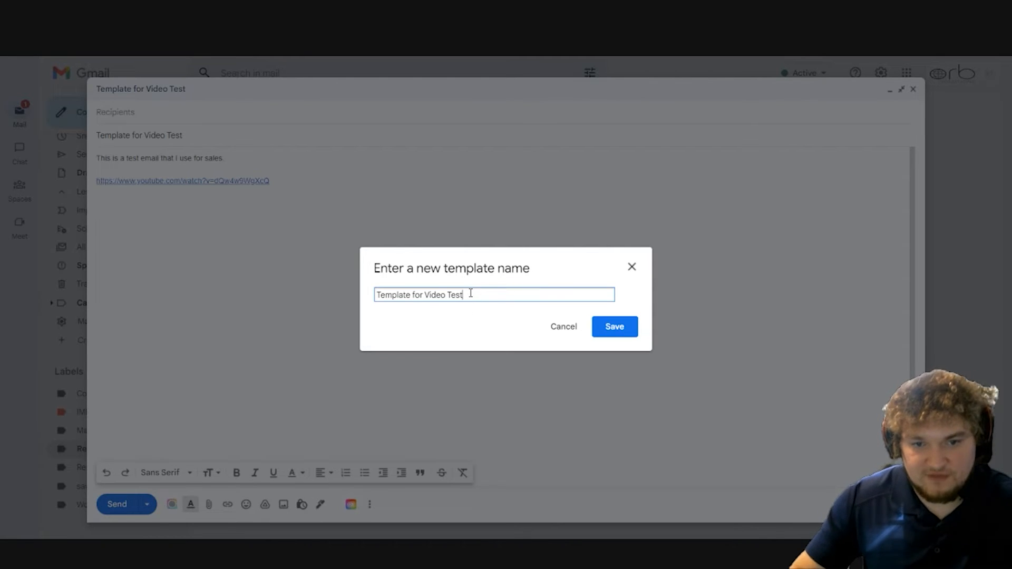
pyautogui.write('Sales Ou')
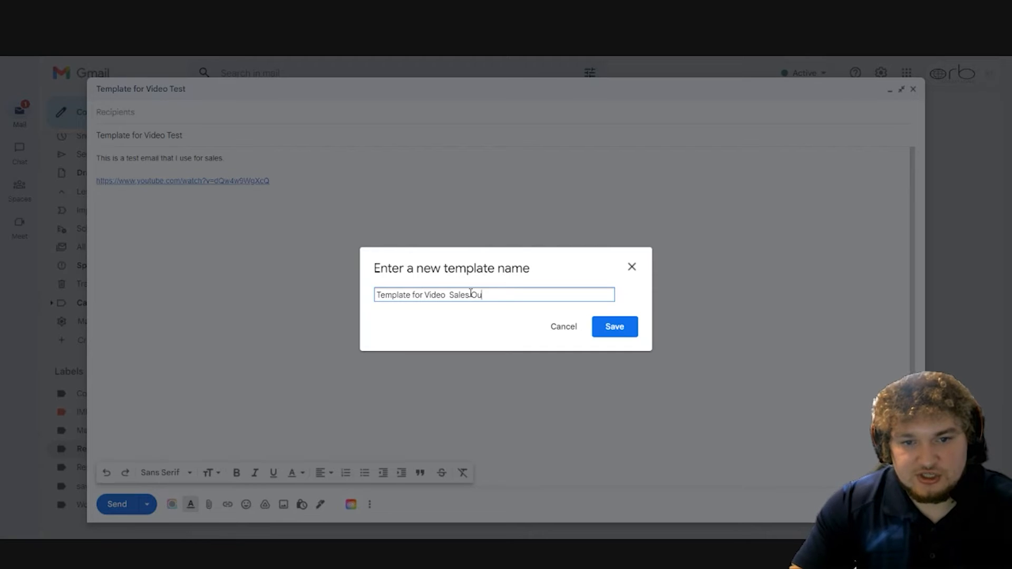
pyautogui.write('treach')
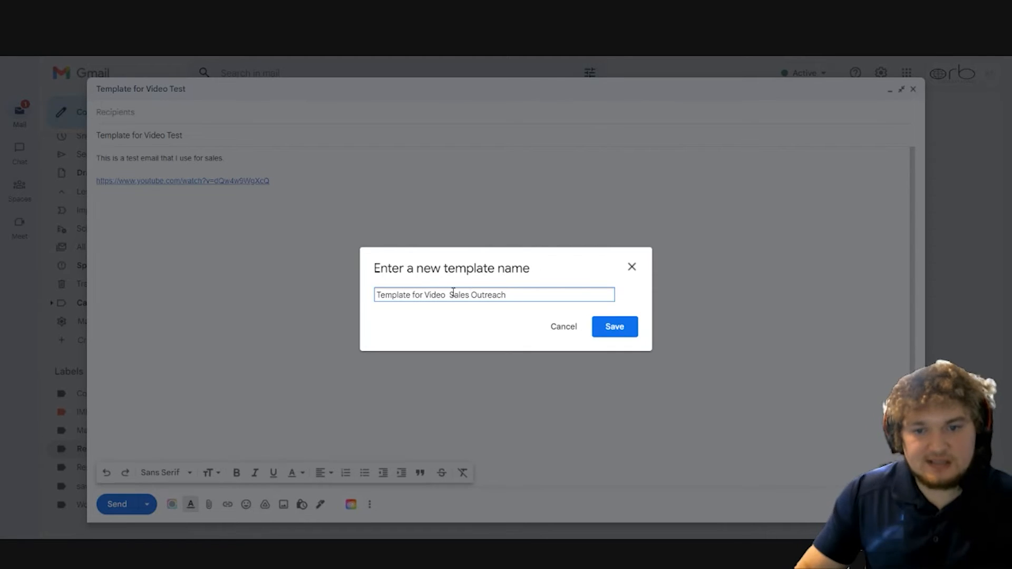
pyautogui.click(627, 325)
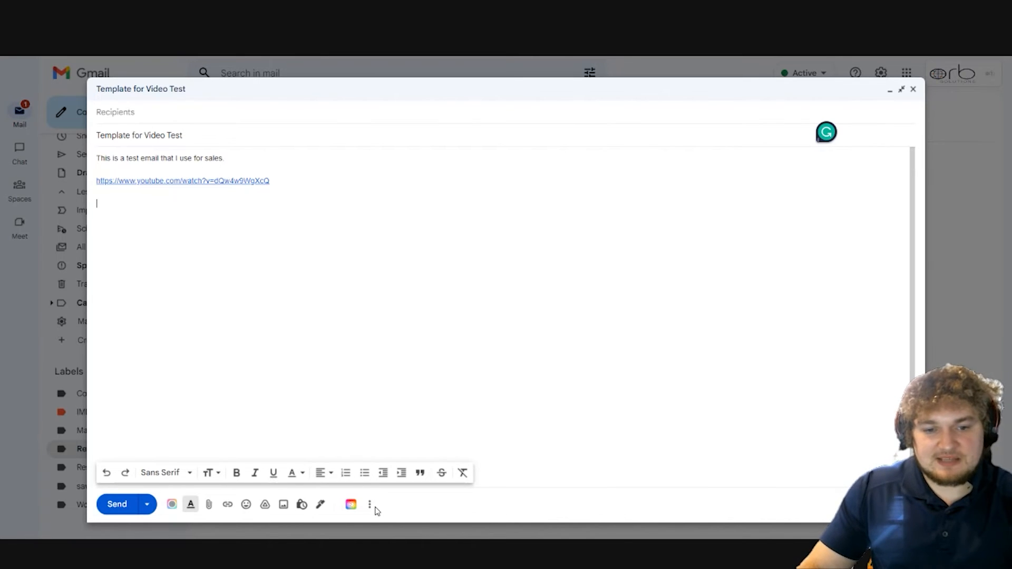
# Step: Add the line "Hello World" below the link and close the draft
pyautogui.hotkey('ctrl', 'a')
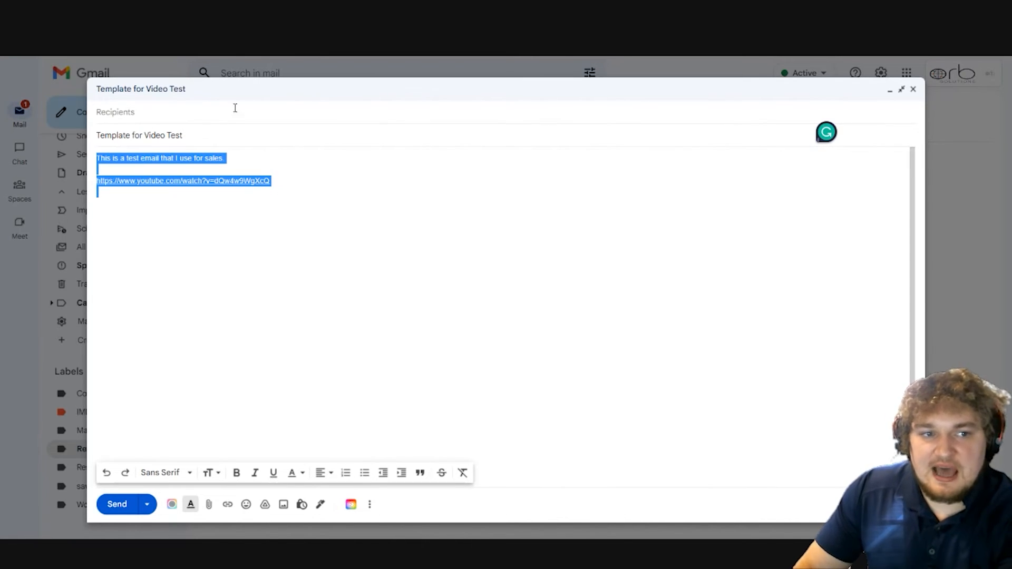
pyautogui.click(335, 278)
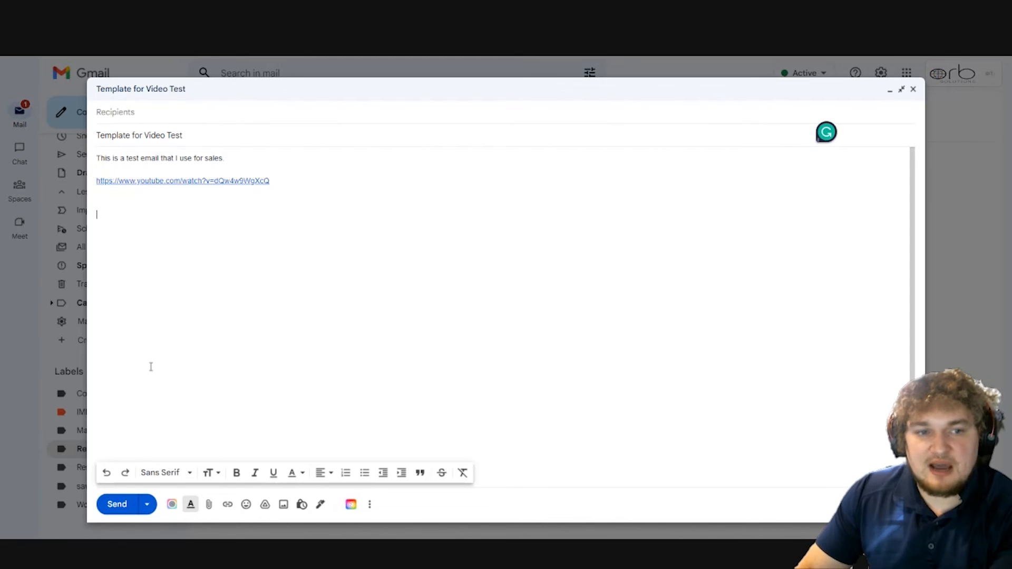
pyautogui.write('Hello World')
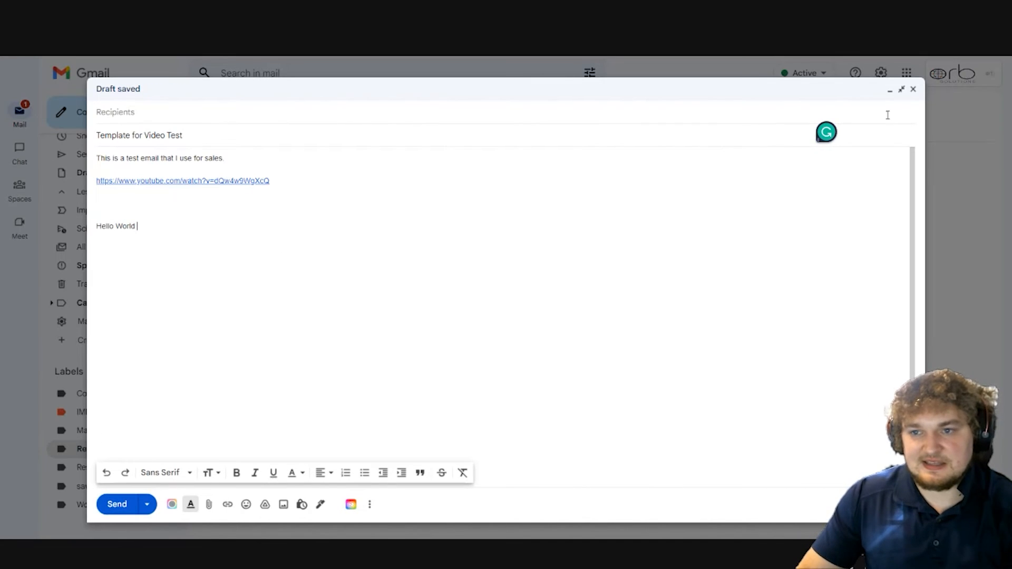
pyautogui.click(914, 90)
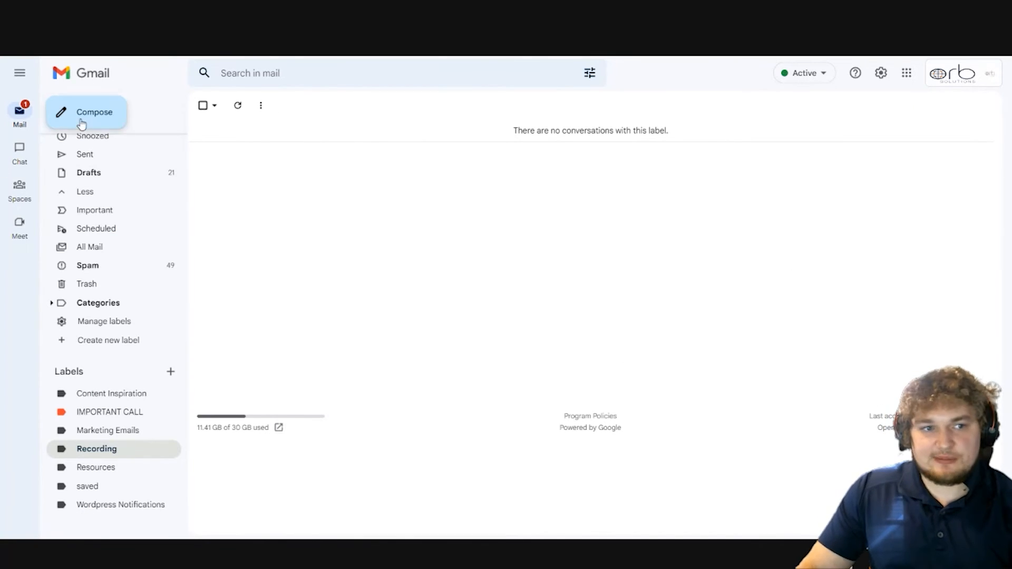
# Step: Compose a new full-screen message and insert the template "Template for Video Sales Outreach"
pyautogui.click(98, 114)
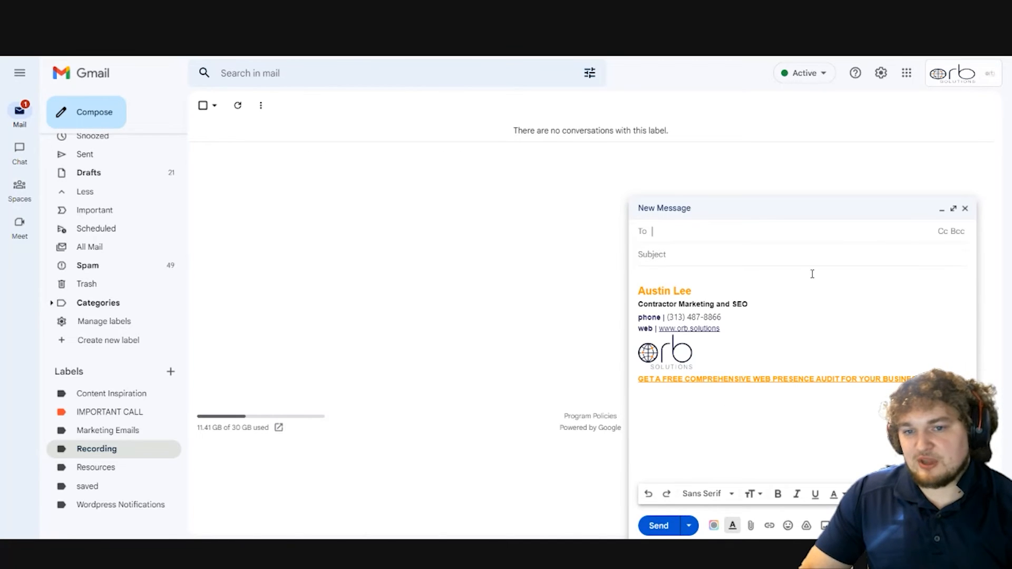
pyautogui.click(694, 272)
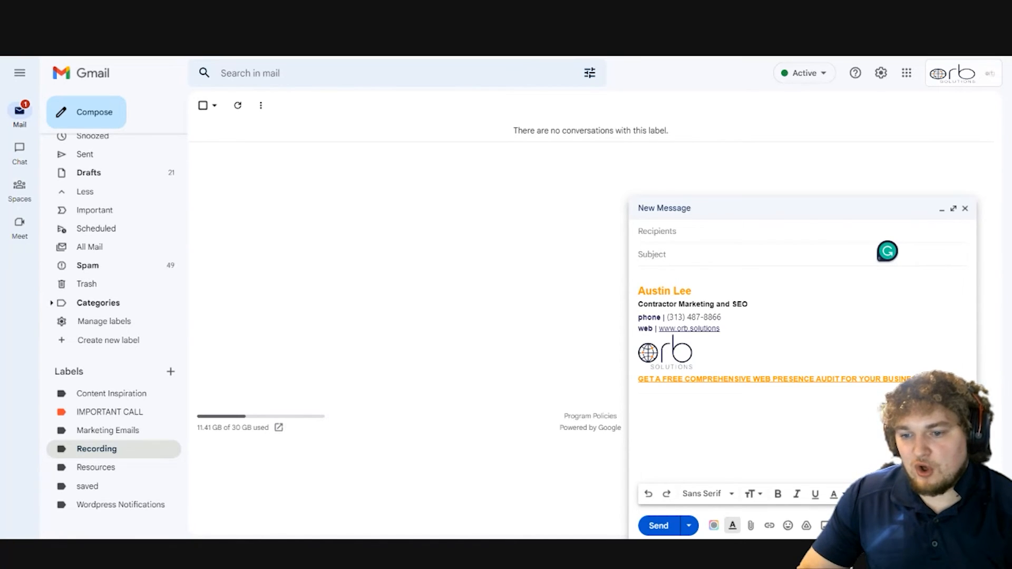
pyautogui.click(953, 209)
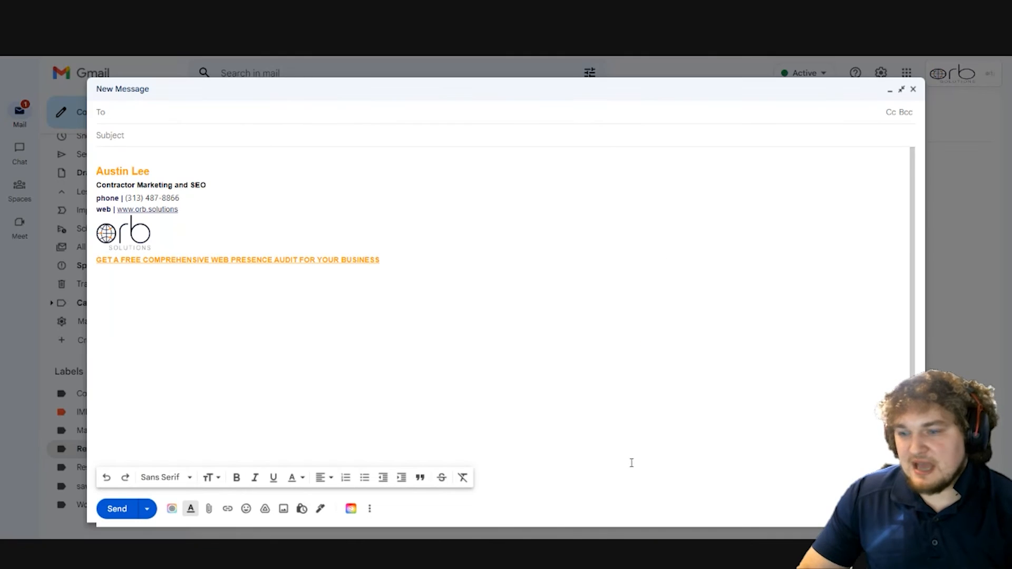
pyautogui.click(370, 509)
pyautogui.moveTo(451, 389)
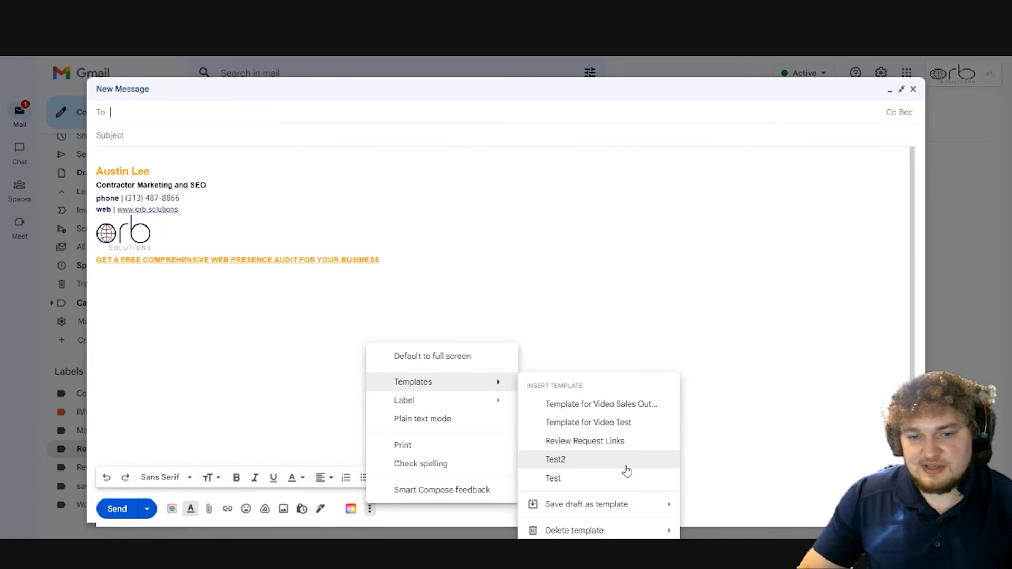
pyautogui.click(591, 410)
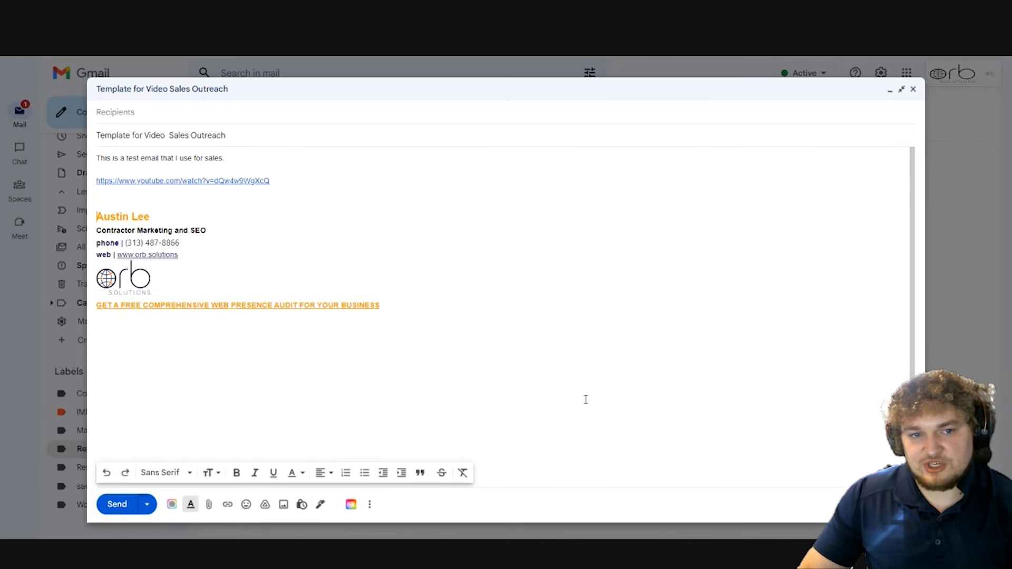
# Step: Highlight the inserted template's sentence and link above the signature to review them
pyautogui.moveTo(303, 186); pyautogui.dragTo(57, 154)
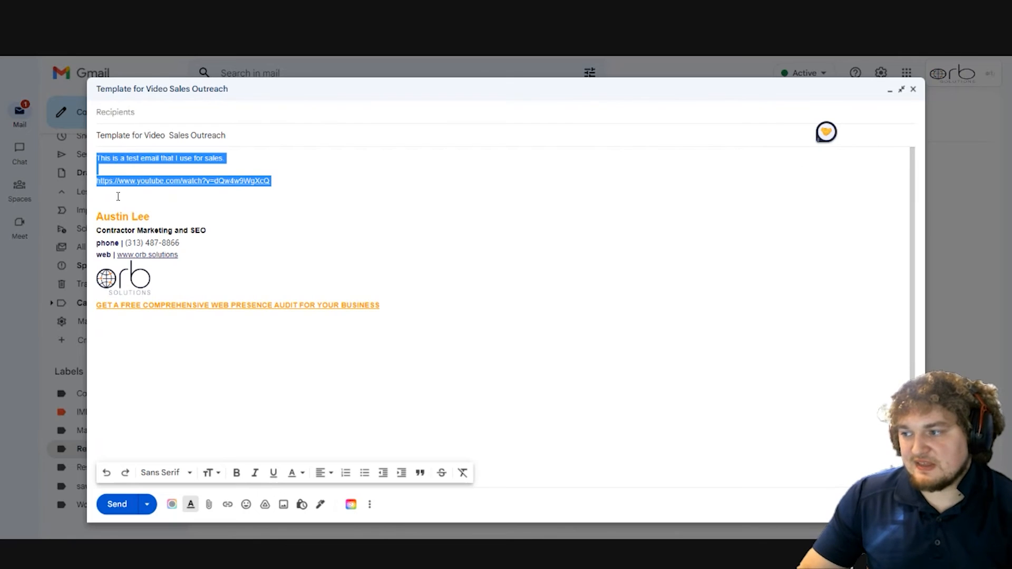
pyautogui.click(314, 175)
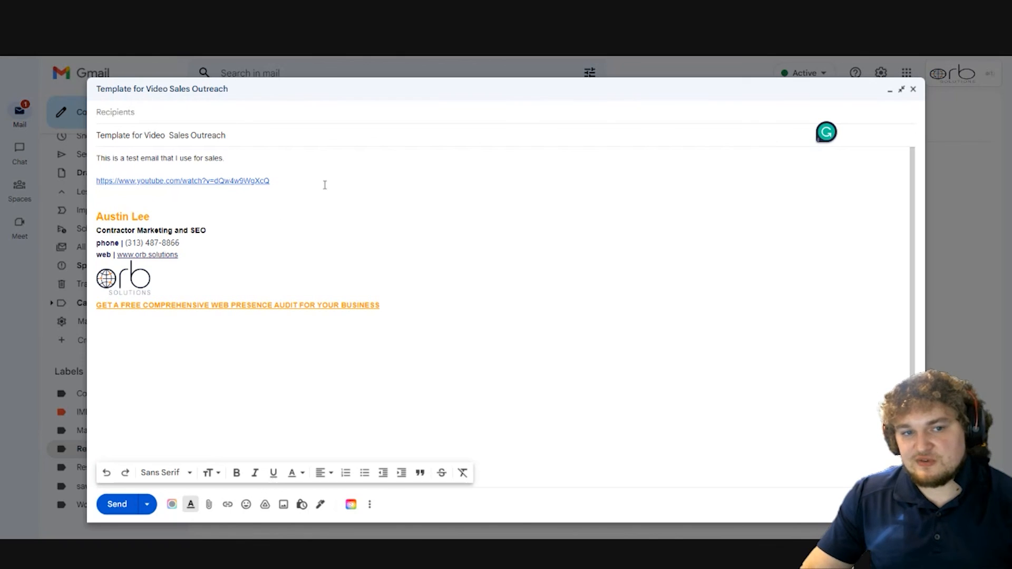
pyautogui.moveTo(327, 186); pyautogui.dragTo(116, 152)
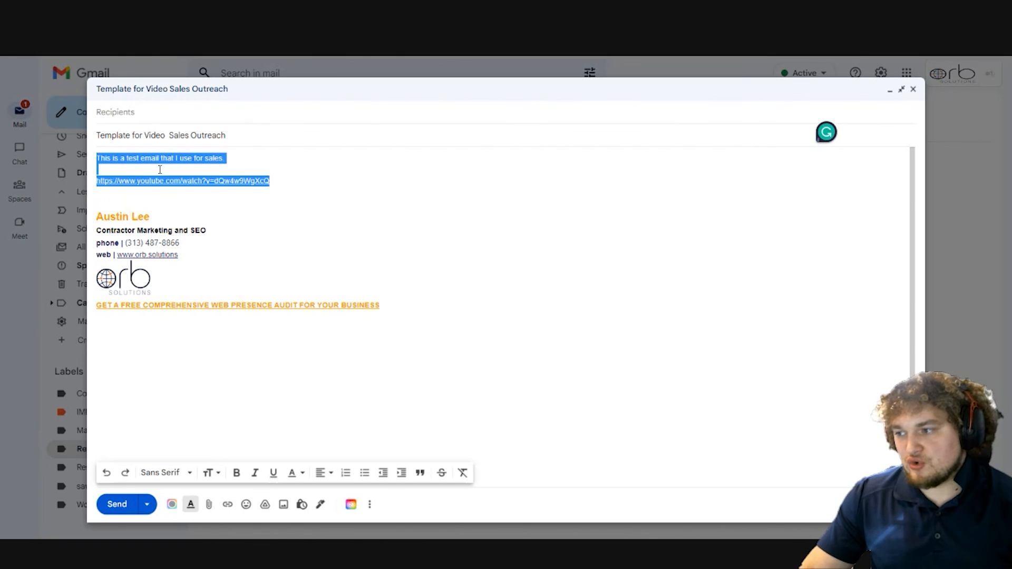